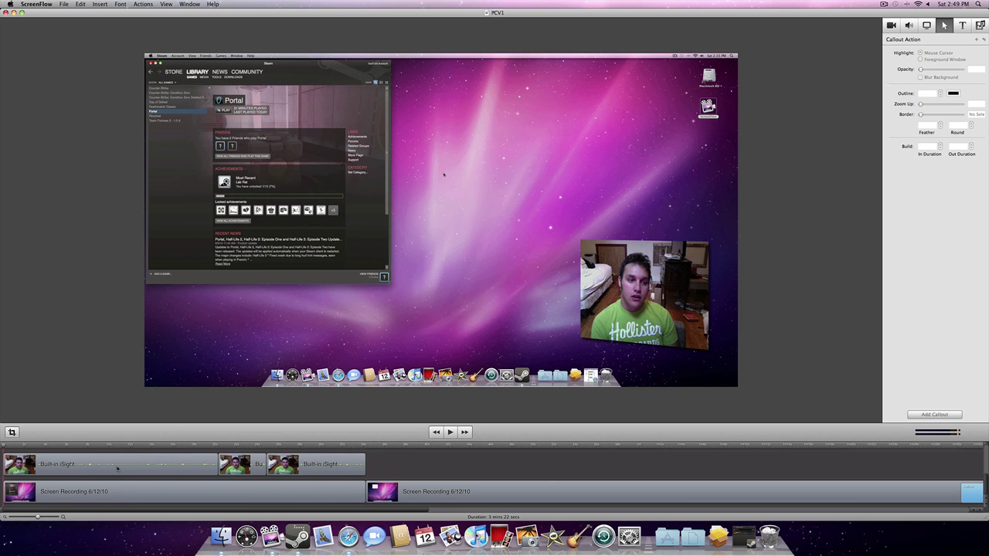
Step: Turn the Built-in iSight webcam clip -34° on its Y axis and scale it to 100%
{"action": "left_click", "coordinate": [170, 463]}
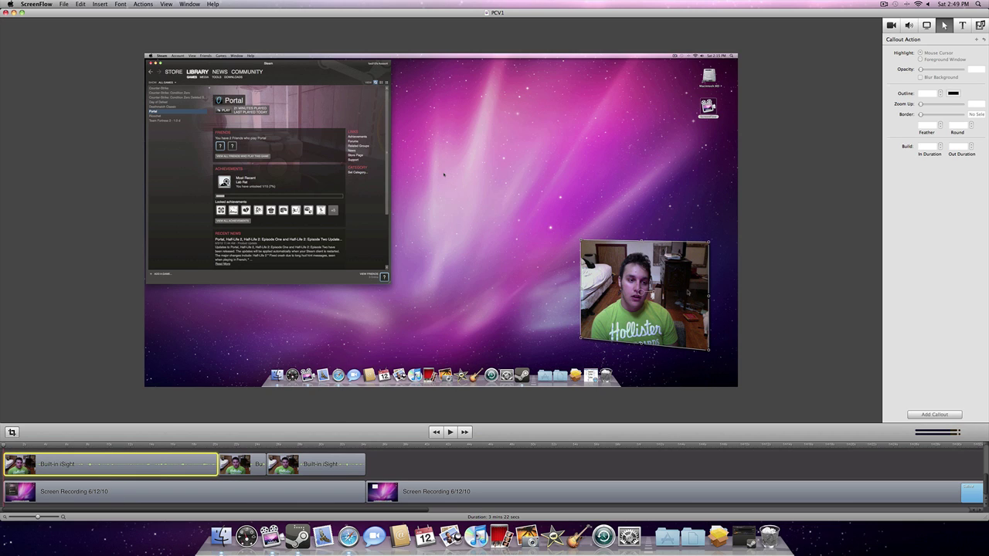
{"action": "left_click", "coordinate": [891, 27]}
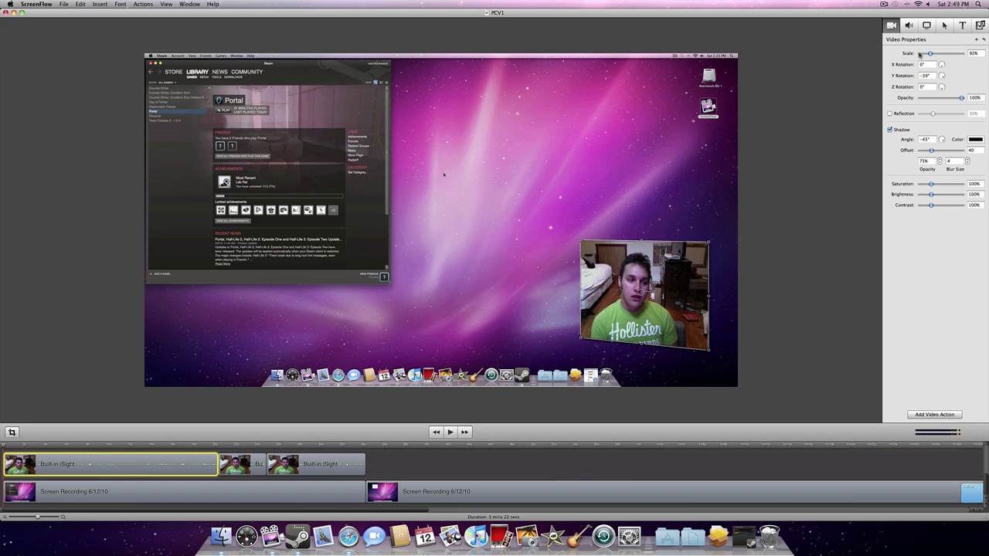
{"action": "mouse_move", "coordinate": [941, 75]}
{"action": "left_mouse_down"}
{"action": "mouse_move", "coordinate": [953, 75]}
{"action": "mouse_move", "coordinate": [944, 80]}
{"action": "mouse_move", "coordinate": [947, 68]}
{"action": "mouse_move", "coordinate": [941, 90]}
{"action": "left_mouse_up"}
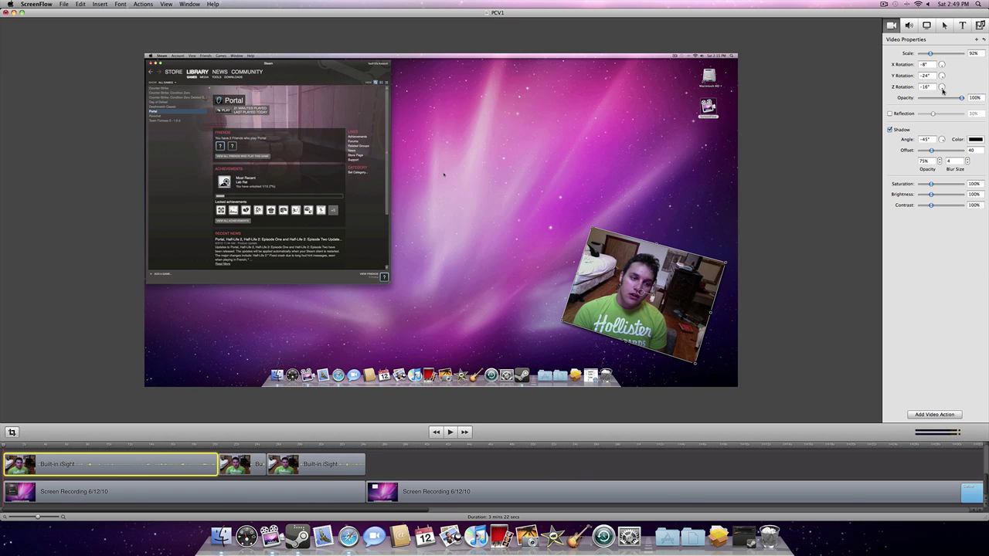
{"action": "key", "text": "super+z"}
{"action": "key", "text": "super+z"}
{"action": "key", "text": "super+z"}
{"action": "key", "text": "super+z"}
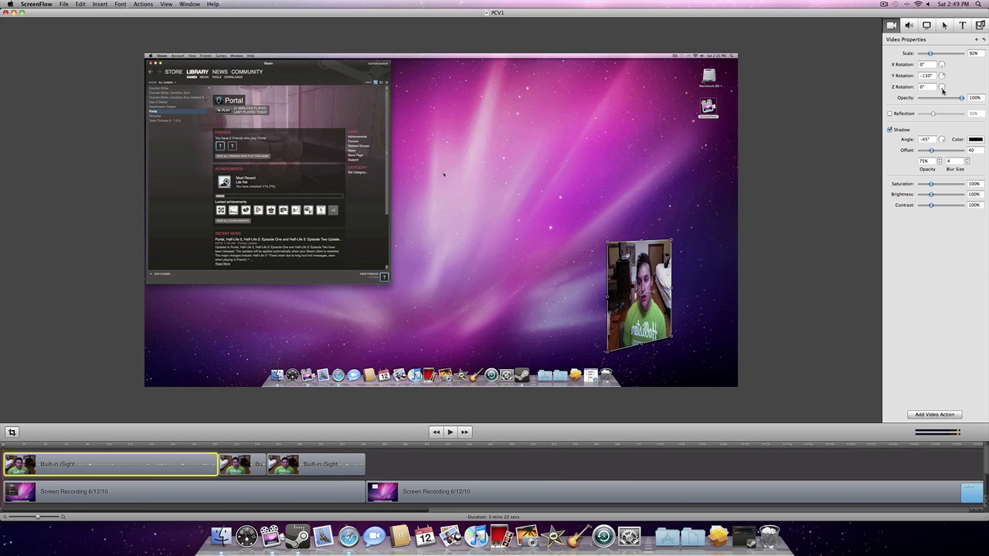
{"action": "left_click_drag", "start_coordinate": [936, 85], "coordinate": [943, 79]}
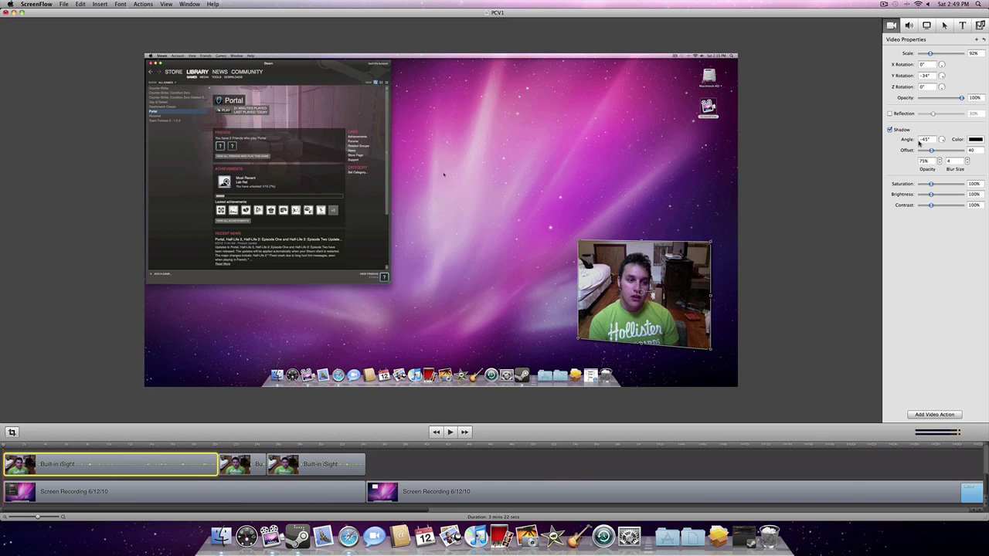
{"action": "left_click_drag", "start_coordinate": [930, 55], "coordinate": [931, 56]}
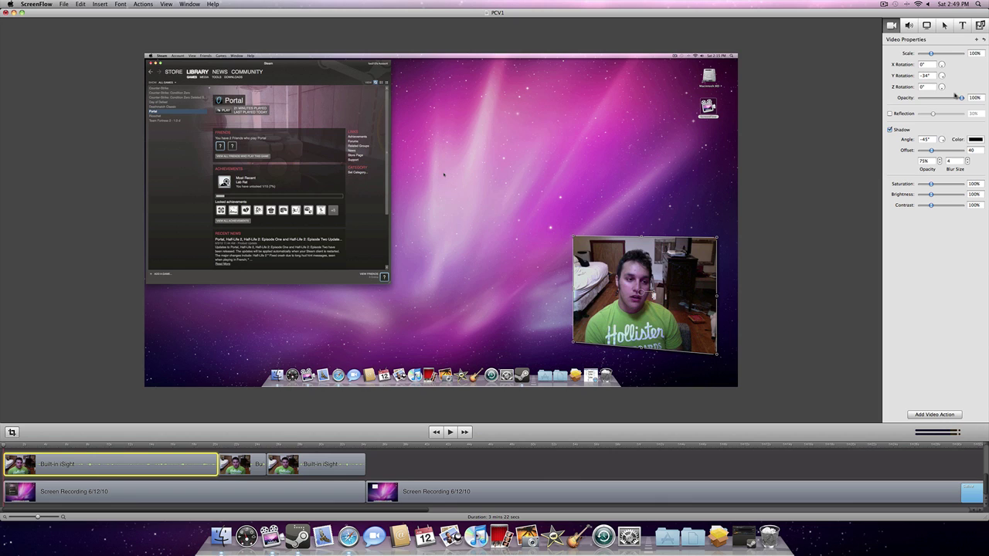
Step: Add a 30% reflection to the webcam overlay and nudge it slightly left on the canvas
{"action": "left_click", "coordinate": [889, 114]}
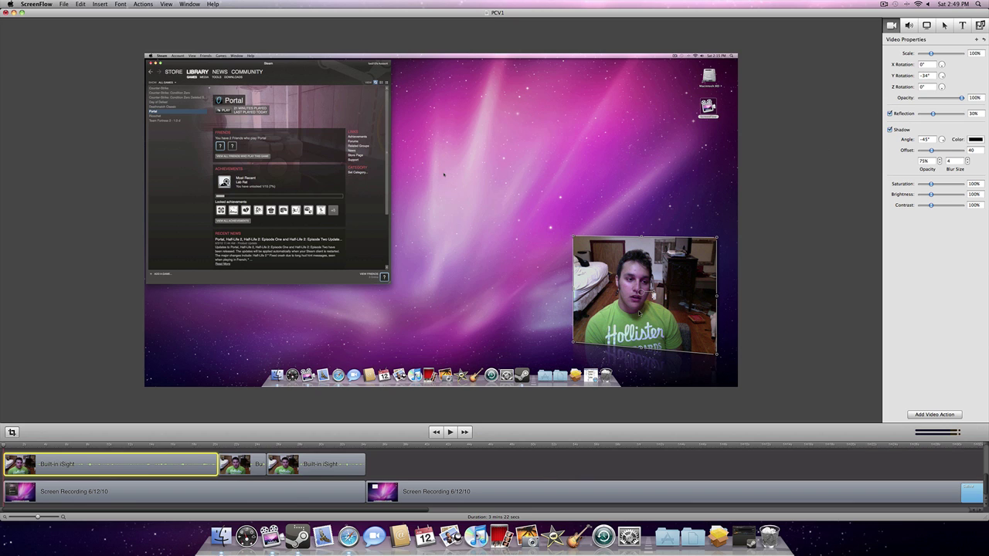
{"action": "left_click_drag", "start_coordinate": [638, 313], "coordinate": [634, 313]}
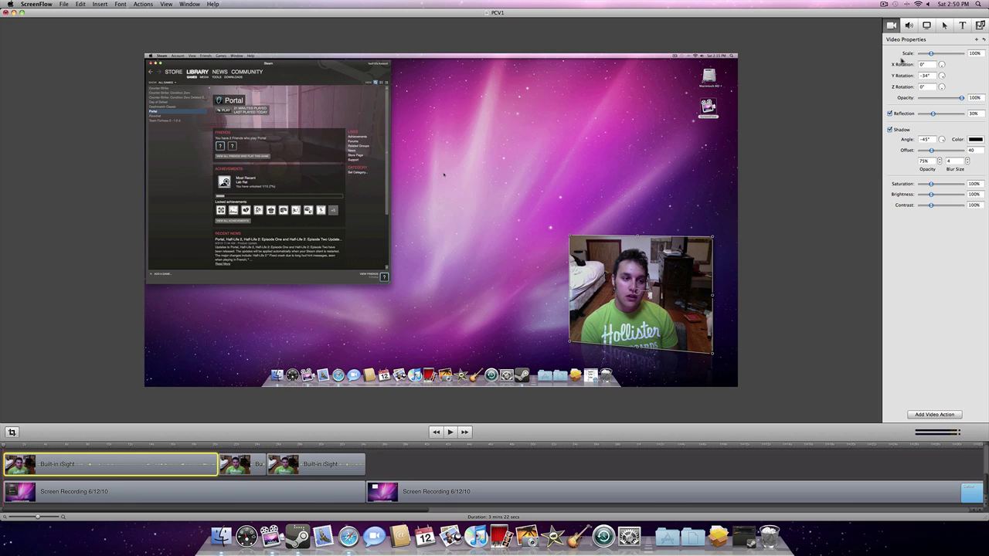
{"action": "left_click", "coordinate": [943, 26]}
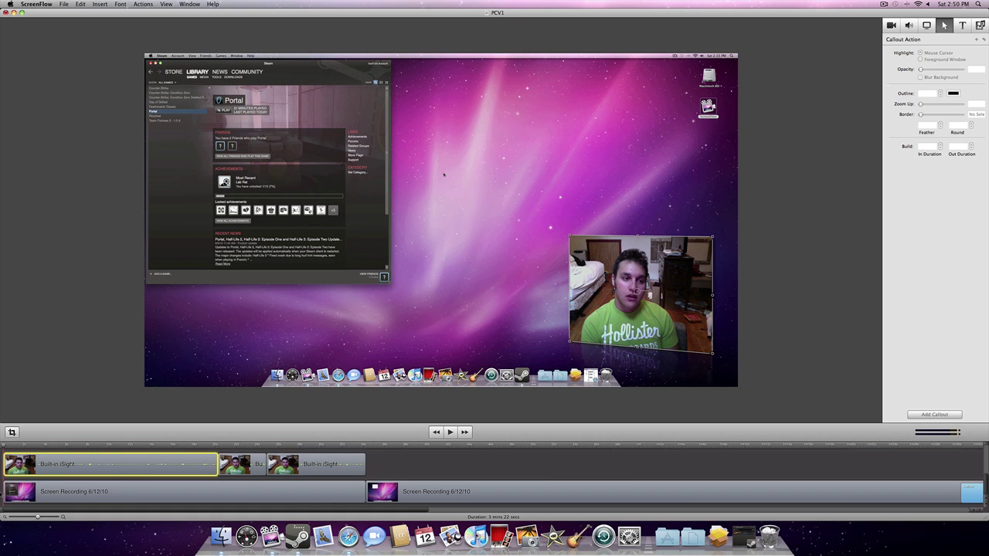
Step: Add a mouse-cursor callout to the Screen Recording clip near its start
{"action": "left_click", "coordinate": [40, 447]}
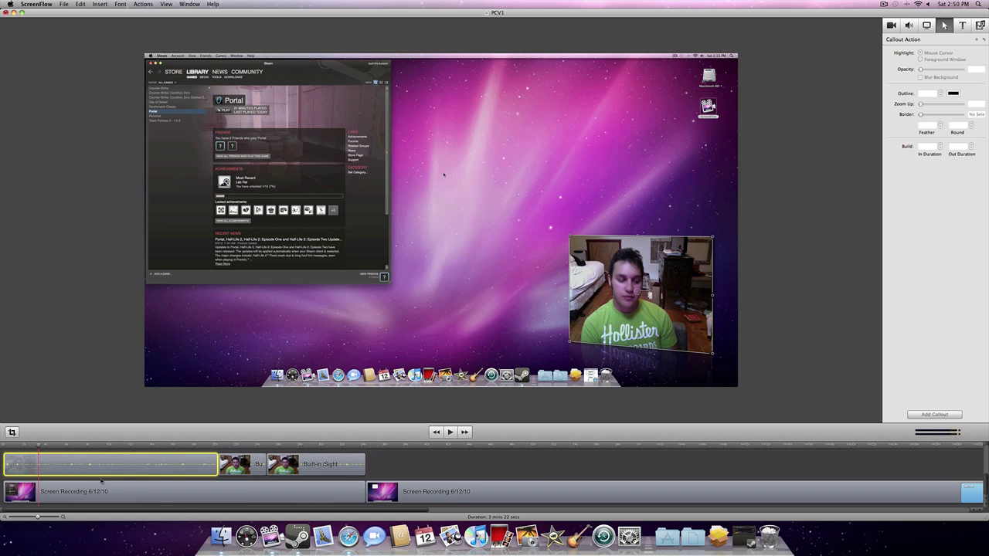
{"action": "left_click", "coordinate": [119, 496]}
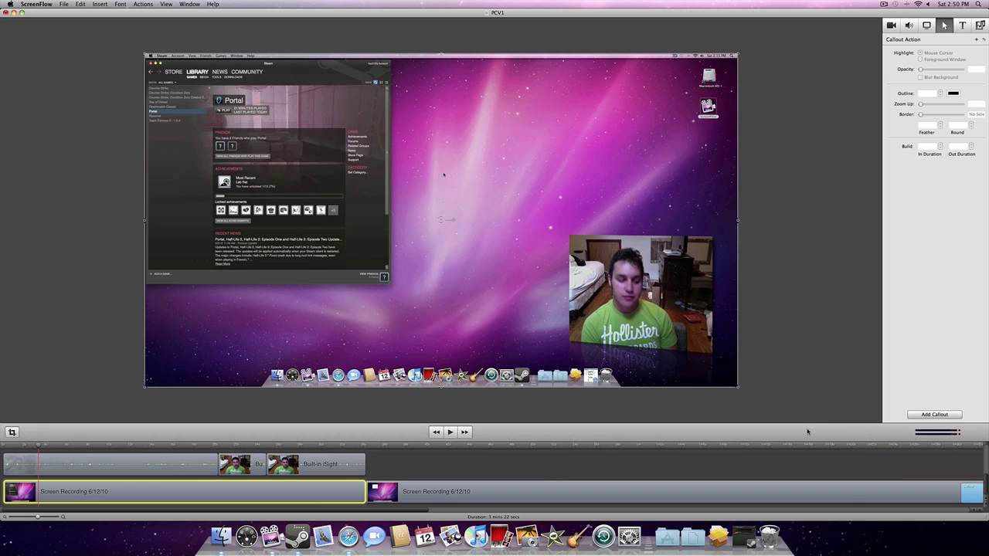
{"action": "left_click", "coordinate": [932, 415]}
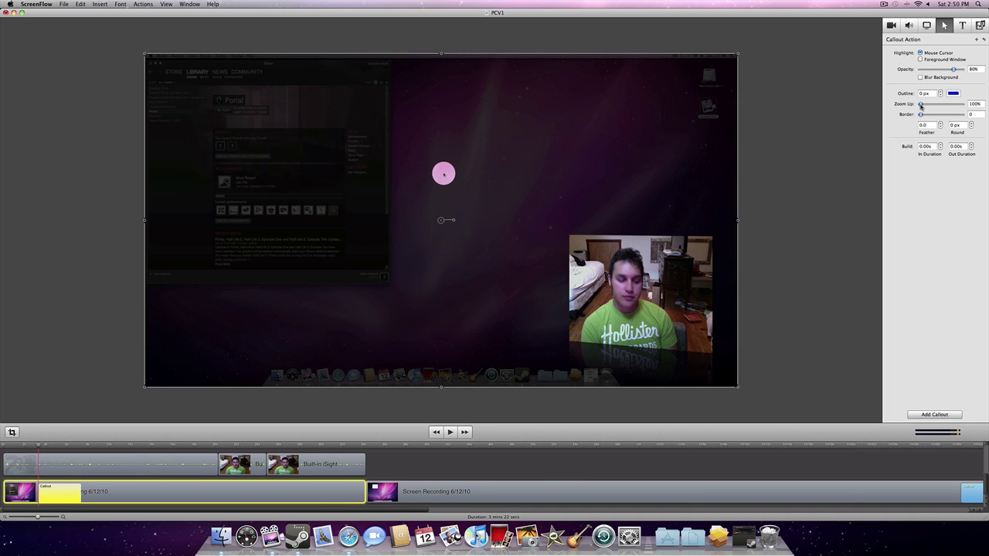
Step: Experiment with the callout's Zoom slider, then return it to 100%
{"action": "left_click_drag", "start_coordinate": [921, 104], "coordinate": [939, 105]}
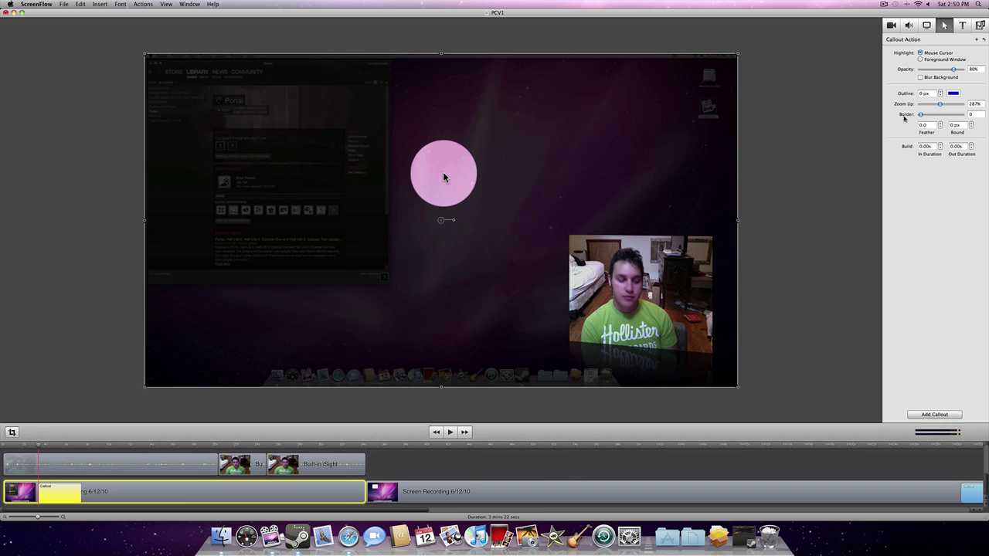
{"action": "mouse_move", "coordinate": [921, 115]}
{"action": "left_mouse_down"}
{"action": "mouse_move", "coordinate": [954, 114]}
{"action": "mouse_move", "coordinate": [920, 114]}
{"action": "mouse_move", "coordinate": [933, 103]}
{"action": "mouse_move", "coordinate": [903, 116]}
{"action": "left_mouse_up"}
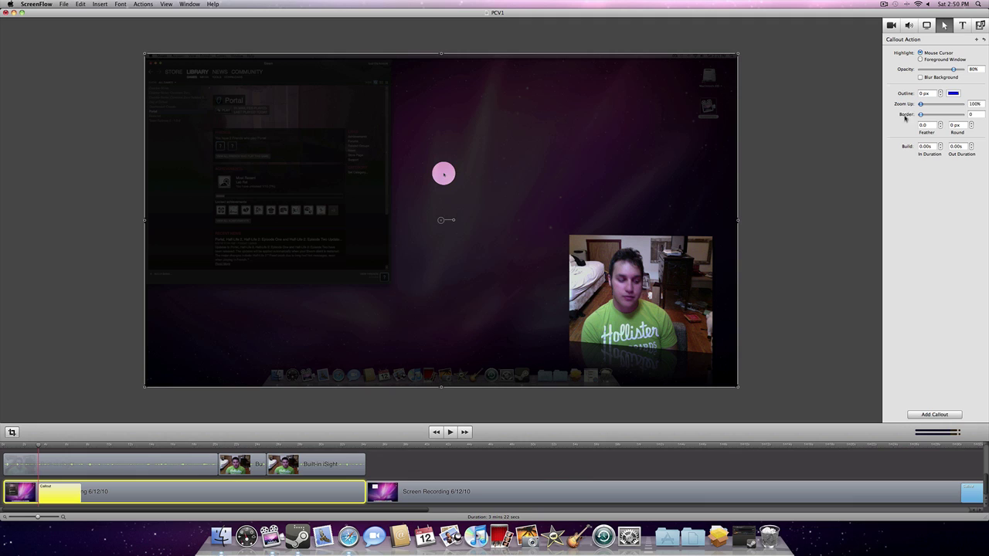
{"action": "left_click_drag", "start_coordinate": [897, 118], "coordinate": [934, 116]}
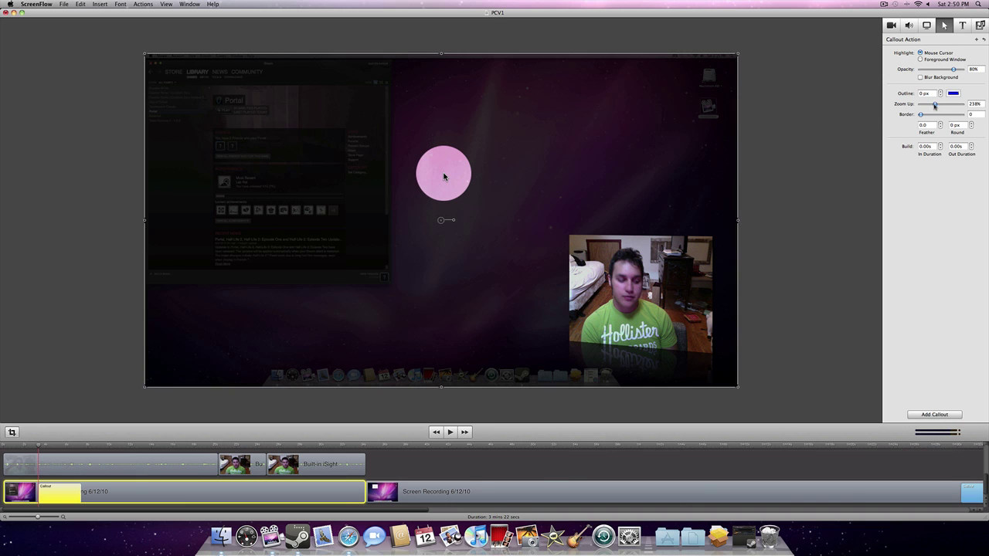
{"action": "left_click_drag", "start_coordinate": [935, 105], "coordinate": [919, 105]}
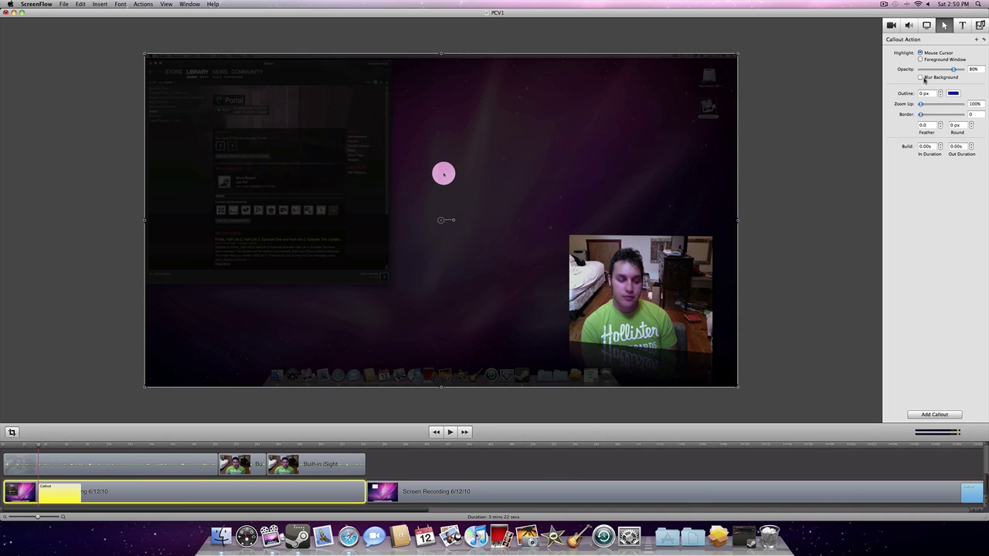
Step: Try highlighting the foreground window with zoom, then revert to highlighting the cursor
{"action": "left_click", "coordinate": [920, 60]}
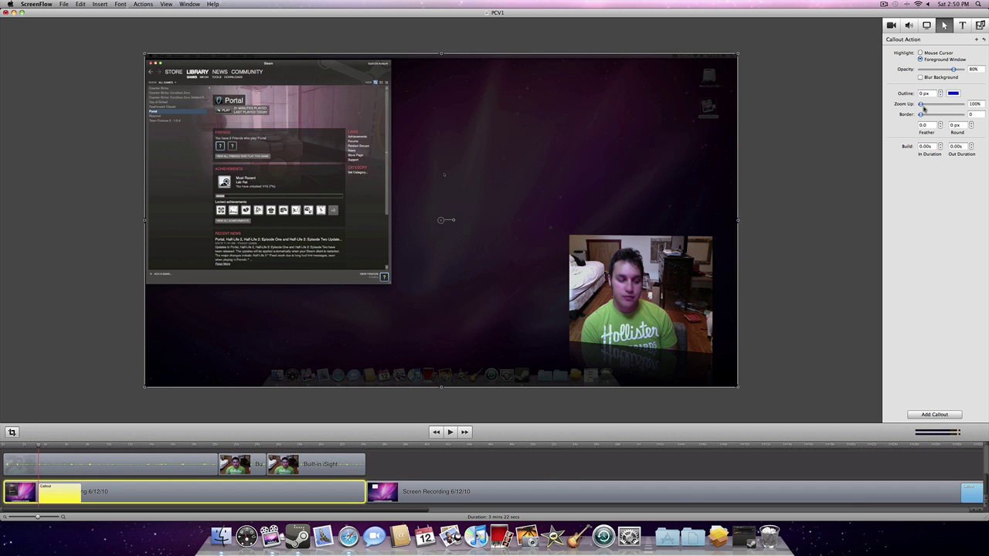
{"action": "mouse_move", "coordinate": [921, 104]}
{"action": "left_mouse_down"}
{"action": "mouse_move", "coordinate": [931, 104]}
{"action": "mouse_move", "coordinate": [920, 105]}
{"action": "left_mouse_up"}
{"action": "left_click", "coordinate": [920, 53]}
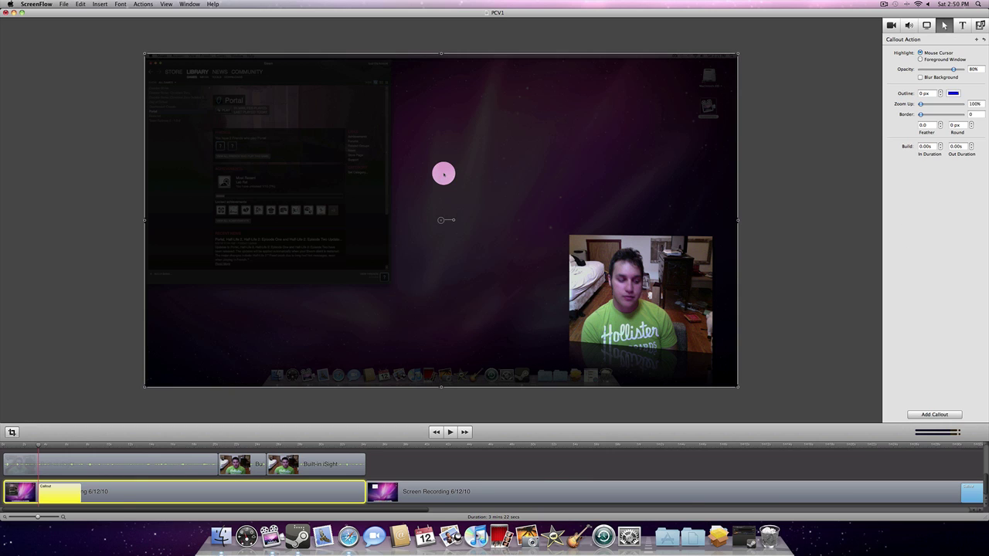
Step: Delete the cursor callout from the screen recording's timeline
{"action": "right_click", "coordinate": [56, 490]}
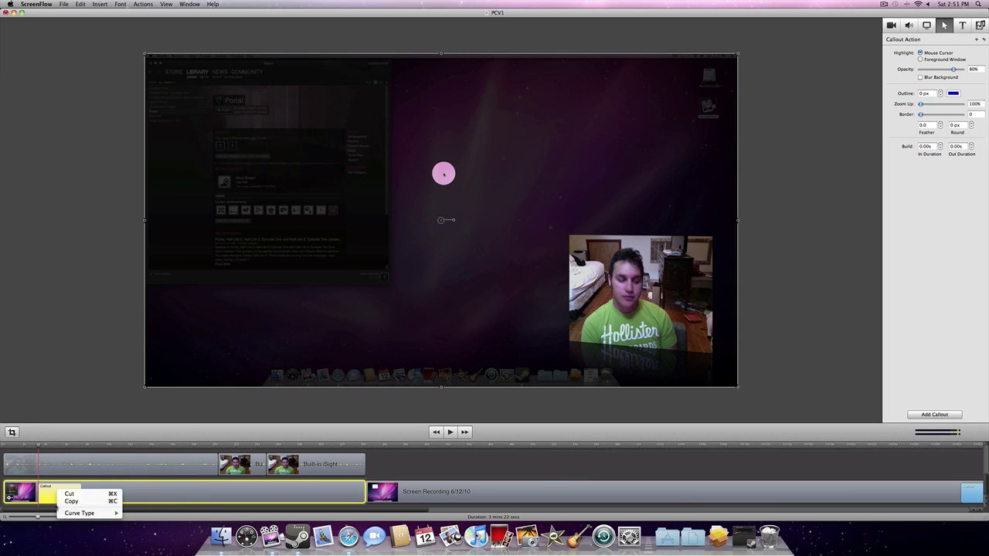
{"action": "left_click", "coordinate": [54, 496]}
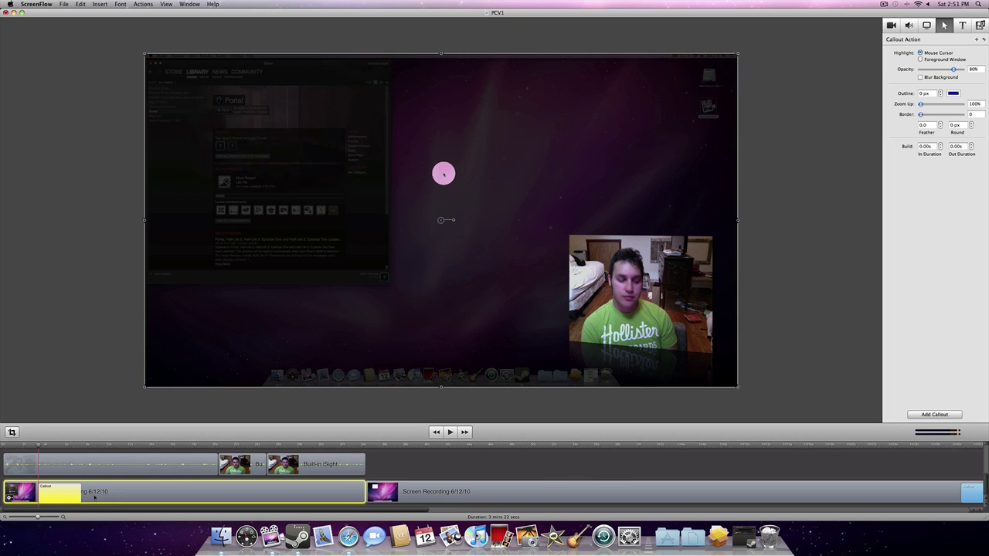
{"action": "key", "text": "Delete"}
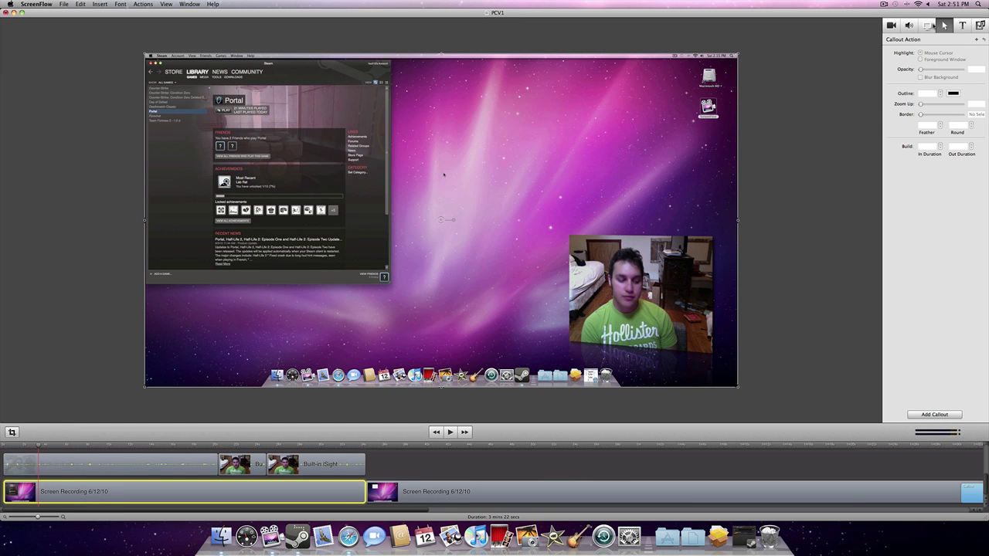
Step: Set the first screen recording clip's Click Effect to Radar
{"action": "left_click", "coordinate": [926, 25]}
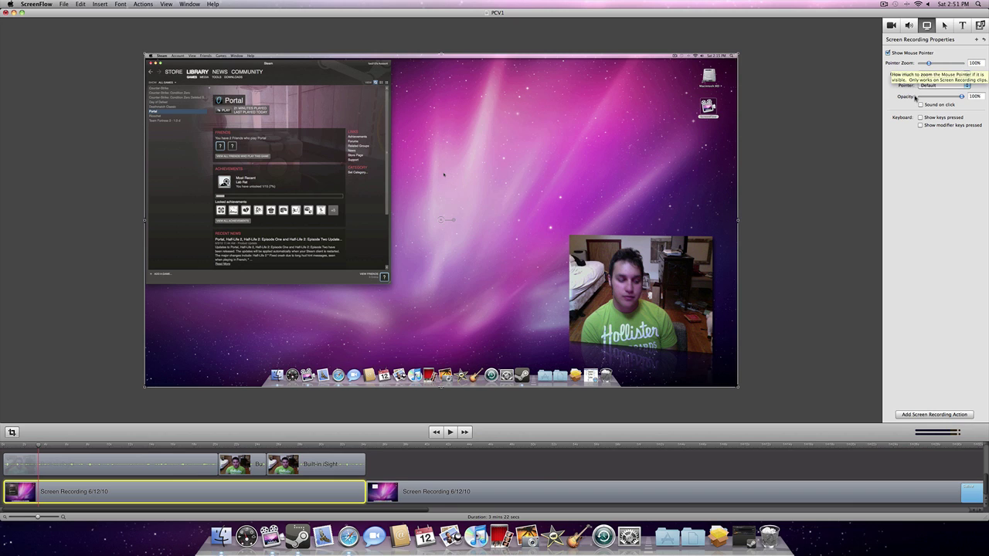
{"action": "left_click", "coordinate": [931, 74]}
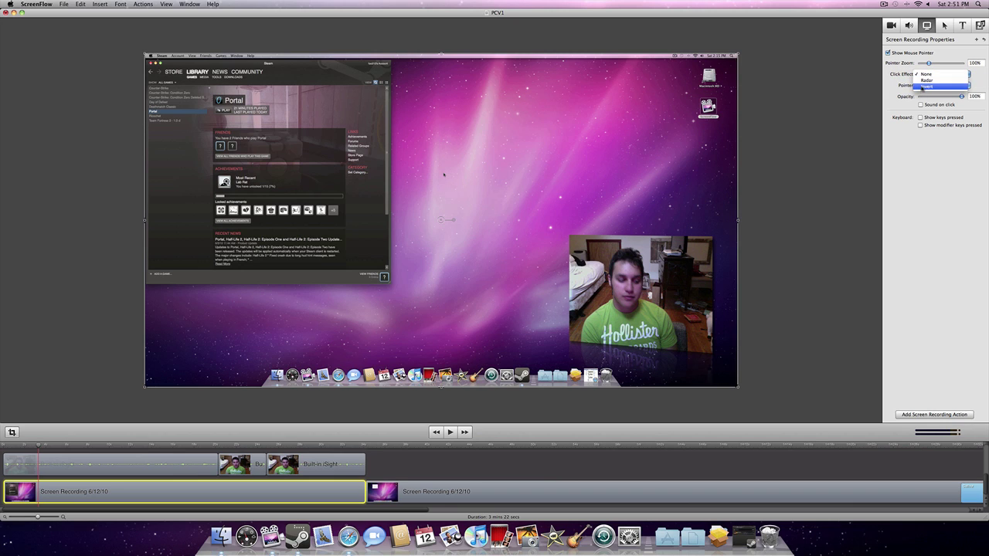
{"action": "left_click", "coordinate": [925, 80]}
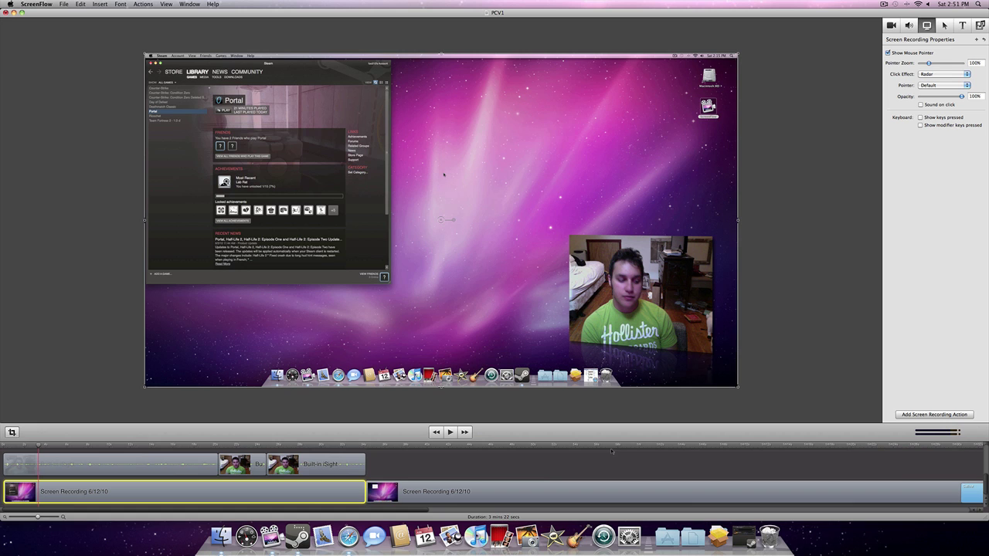
Step: Scroll the timeline and play back the recording to preview the Radar click effect
{"action": "scroll", "coordinate": [525, 460], "scroll_direction": "right", "scroll_amount": 5}
{"action": "scroll", "coordinate": [522, 462], "scroll_direction": "right", "scroll_amount": 5}
{"action": "scroll", "coordinate": [517, 462], "scroll_direction": "right", "scroll_amount": 5}
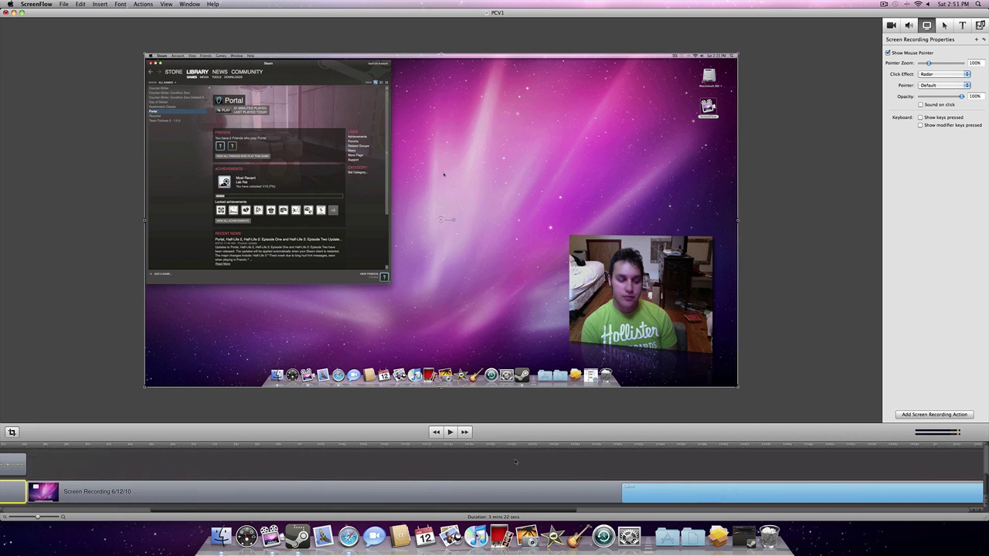
{"action": "scroll", "coordinate": [515, 462], "scroll_direction": "right", "scroll_amount": 5}
{"action": "scroll", "coordinate": [513, 462], "scroll_direction": "right", "scroll_amount": 5}
{"action": "scroll", "coordinate": [506, 460], "scroll_direction": "right", "scroll_amount": 5}
{"action": "scroll", "coordinate": [498, 459], "scroll_direction": "right", "scroll_amount": 5}
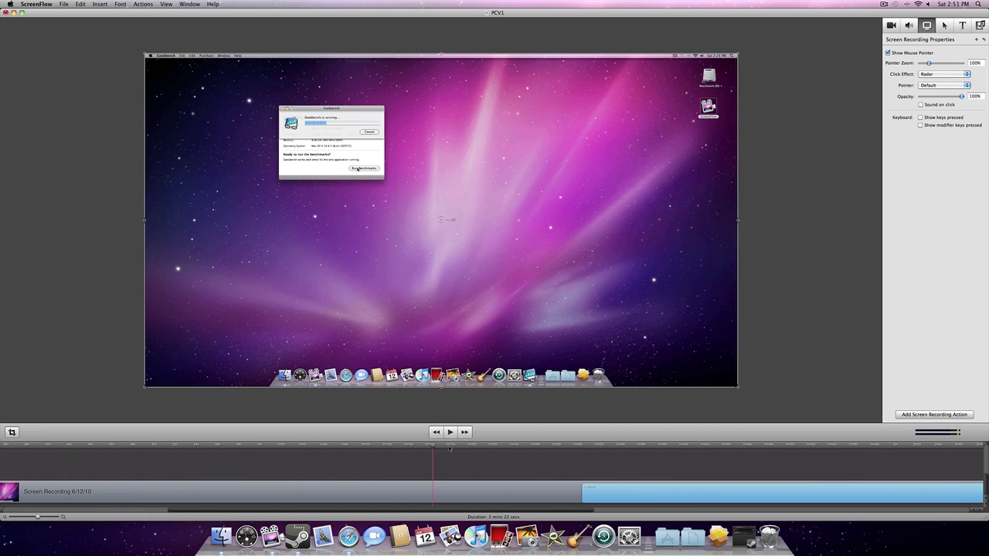
{"action": "scroll", "coordinate": [493, 457], "scroll_direction": "right", "scroll_amount": 3}
{"action": "scroll", "coordinate": [492, 457], "scroll_direction": "right", "scroll_amount": 2}
{"action": "key", "text": "space"}
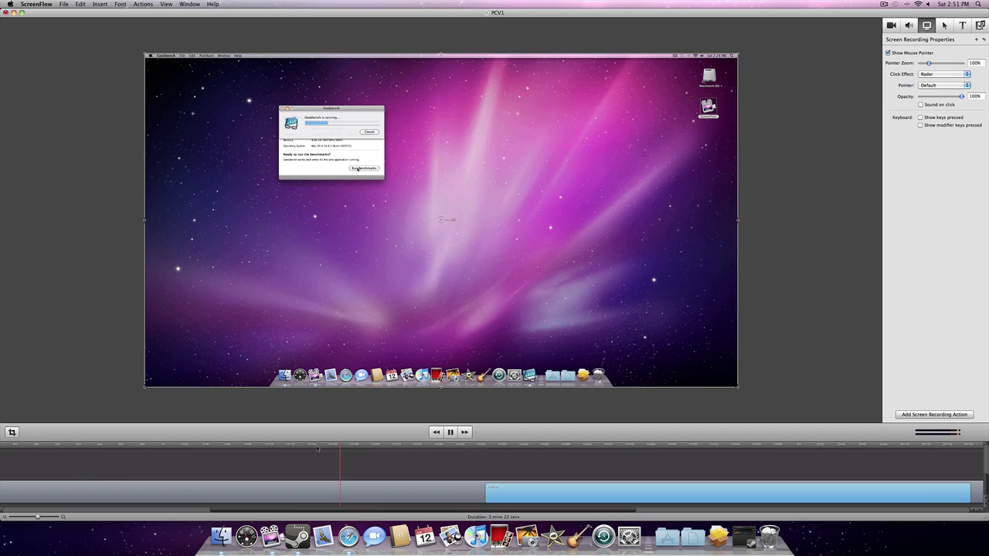
{"action": "left_click", "coordinate": [267, 445]}
{"action": "left_click", "coordinate": [242, 445]}
{"action": "left_click", "coordinate": [193, 447]}
{"action": "left_click", "coordinate": [168, 447]}
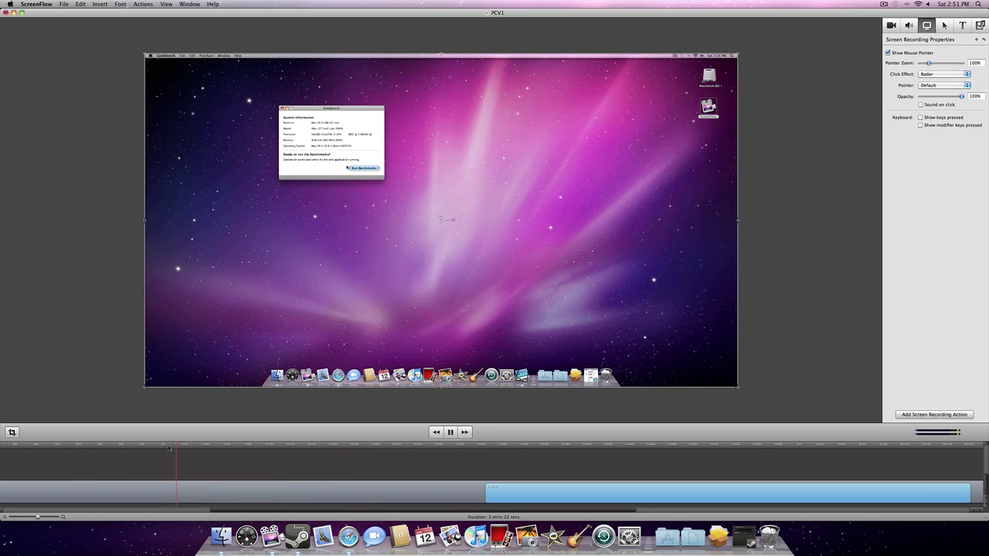
{"action": "key", "text": "space"}
Step: Apply Radar to the other screen recording clip and replay it to preview
{"action": "left_click", "coordinate": [189, 491]}
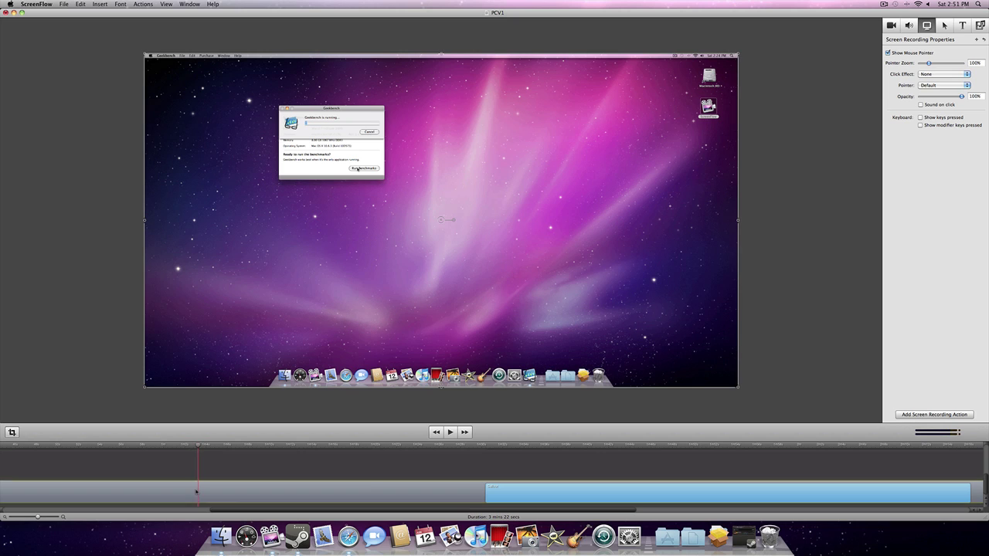
{"action": "left_click", "coordinate": [961, 77]}
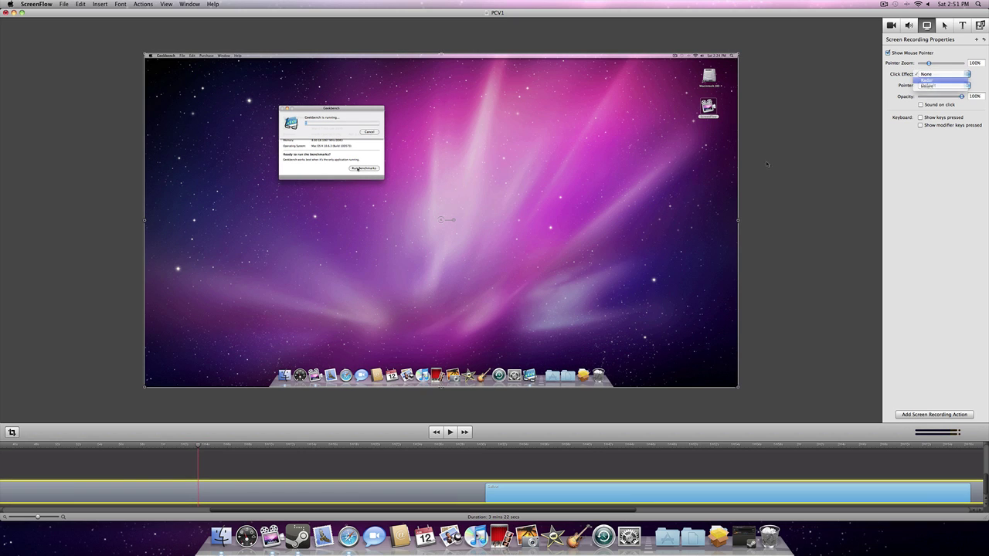
{"action": "left_click", "coordinate": [943, 83]}
{"action": "left_click", "coordinate": [154, 449]}
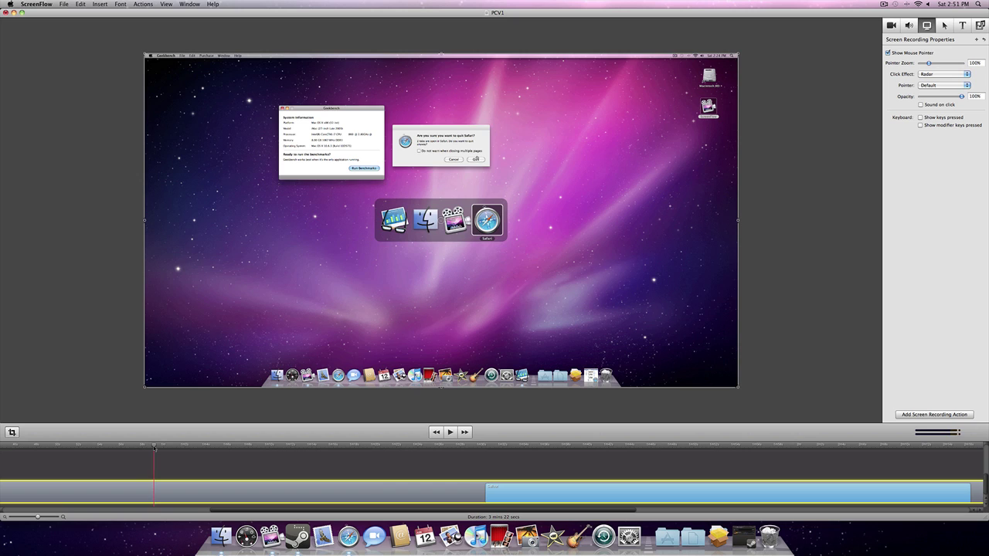
{"action": "key", "text": "space"}
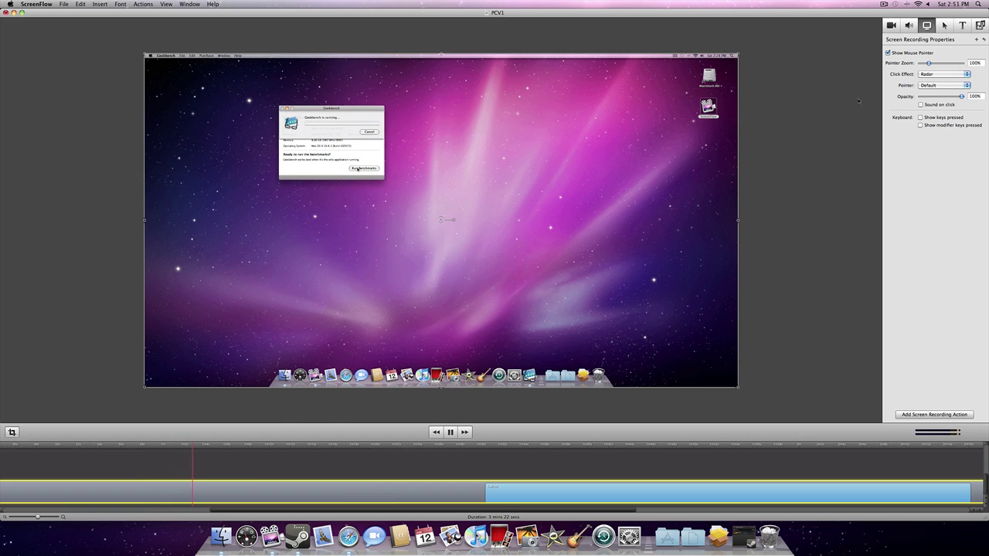
Step: Switch the Click Effect to Invert and preview it from just before a click
{"action": "left_click", "coordinate": [930, 83]}
{"action": "left_click", "coordinate": [929, 83]}
{"action": "left_click", "coordinate": [117, 448]}
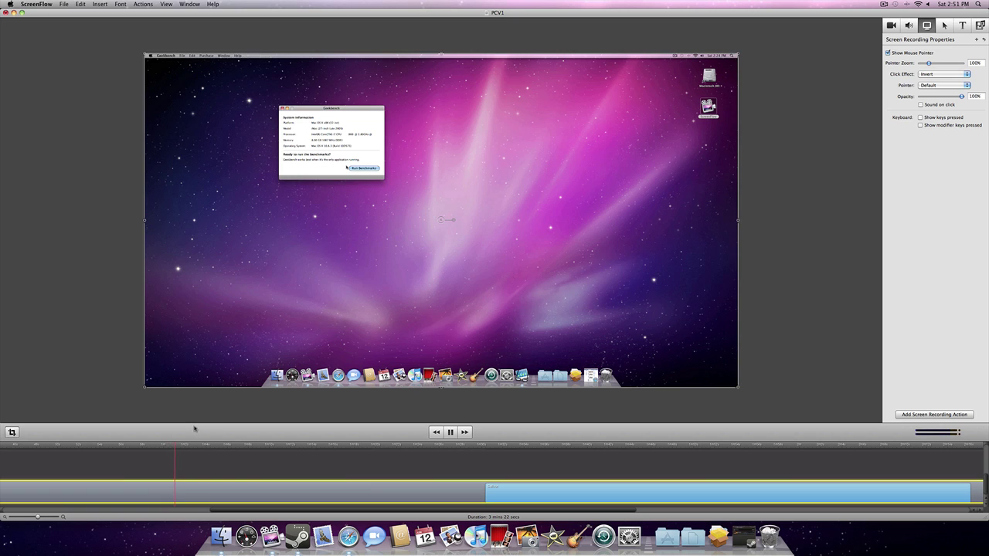
{"action": "key", "text": "space"}
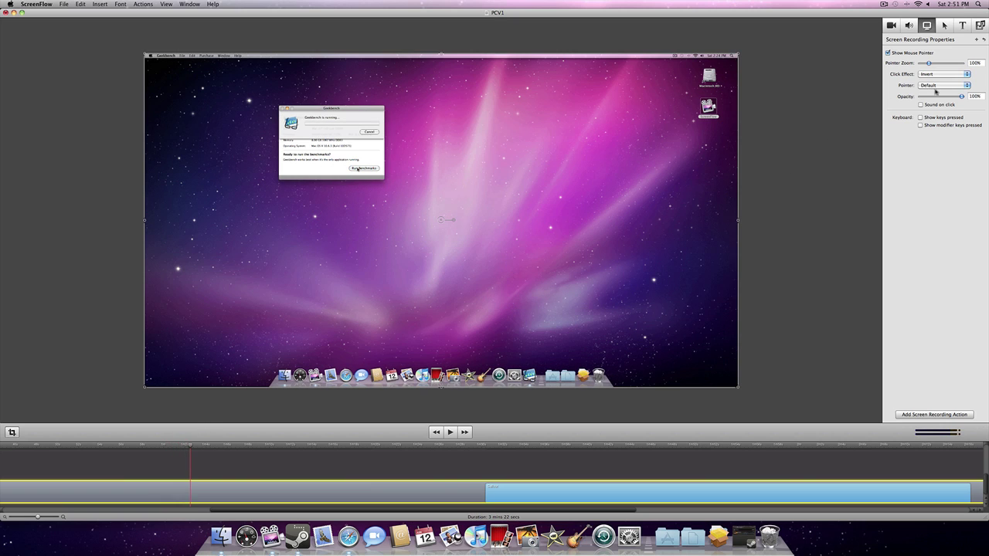
Step: Try the Circle and Square pointer styles, then set the pointer back to Default
{"action": "left_click", "coordinate": [950, 87]}
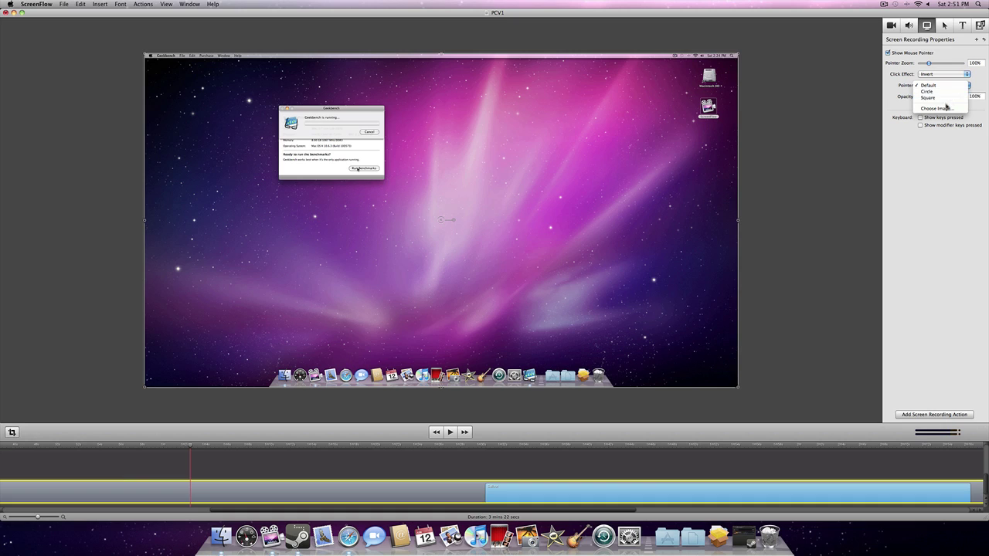
{"action": "left_click", "coordinate": [893, 97]}
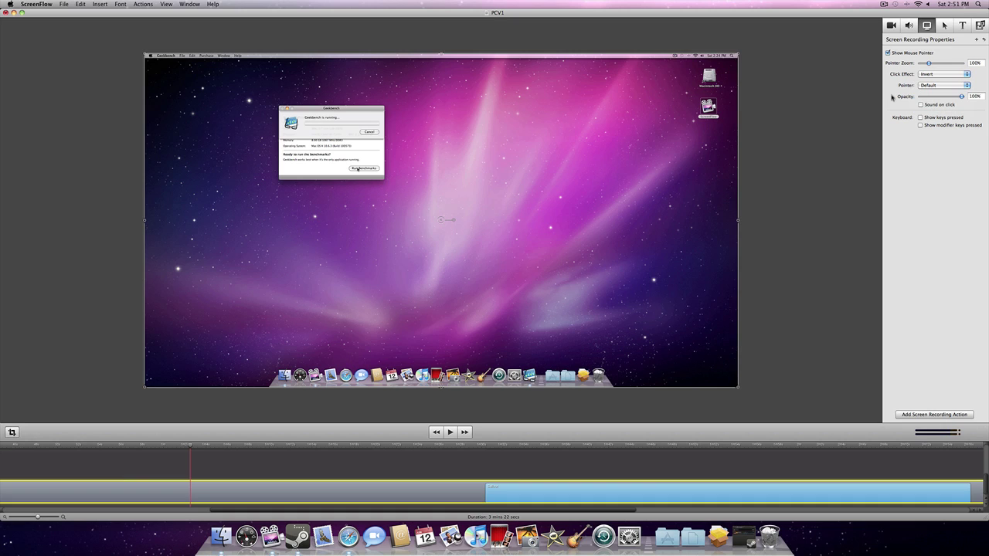
{"action": "left_click", "coordinate": [952, 87]}
{"action": "left_click", "coordinate": [936, 85]}
{"action": "left_click", "coordinate": [934, 91]}
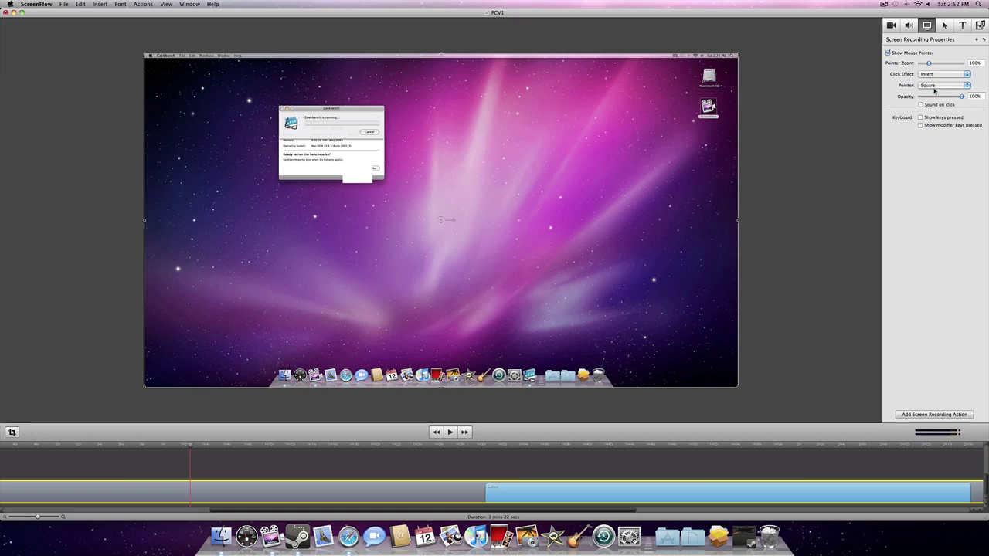
{"action": "left_click", "coordinate": [935, 77]}
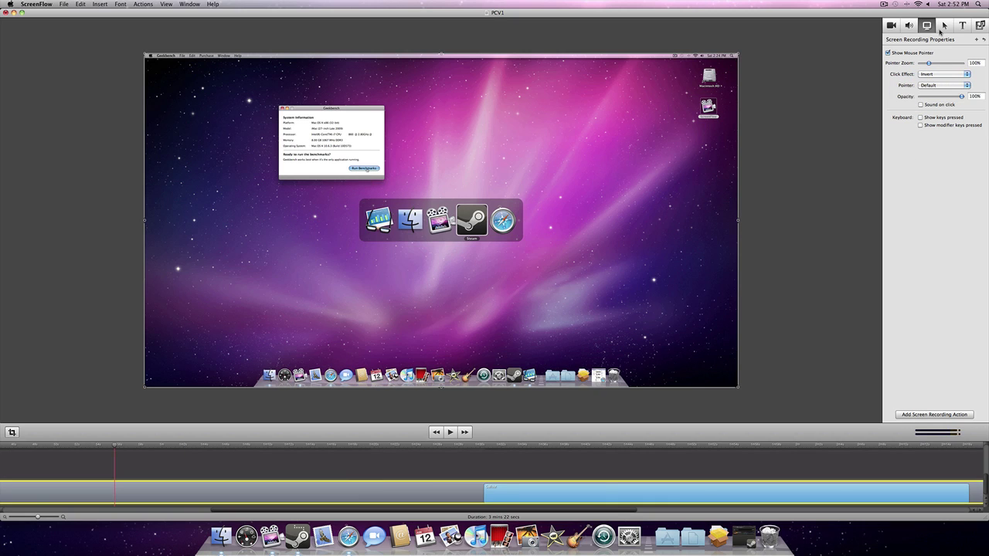
Step: Browse the Callout, Text, Media and Audio panes, ending on the screen recording's Video Properties
{"action": "left_click", "coordinate": [942, 29]}
{"action": "left_click", "coordinate": [963, 28]}
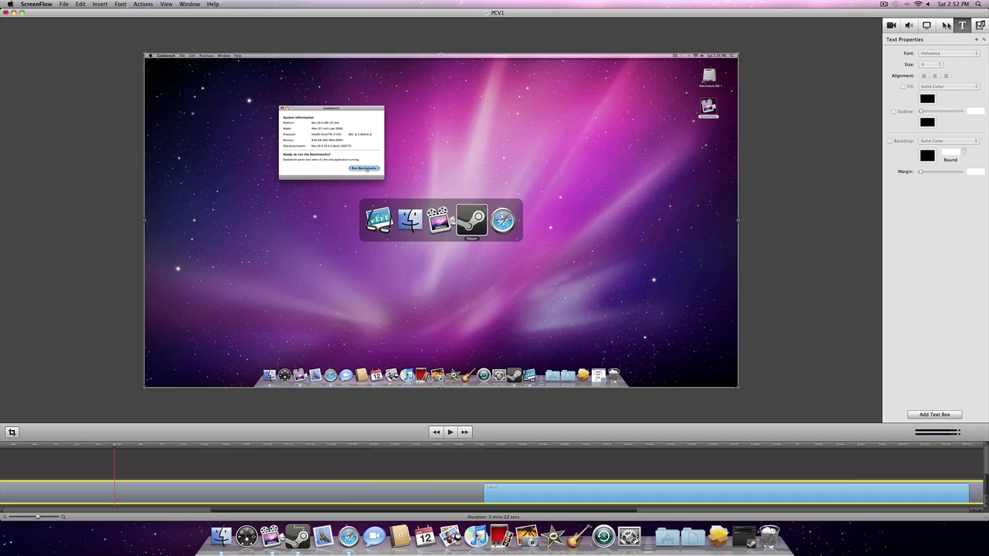
{"action": "left_click", "coordinate": [979, 26]}
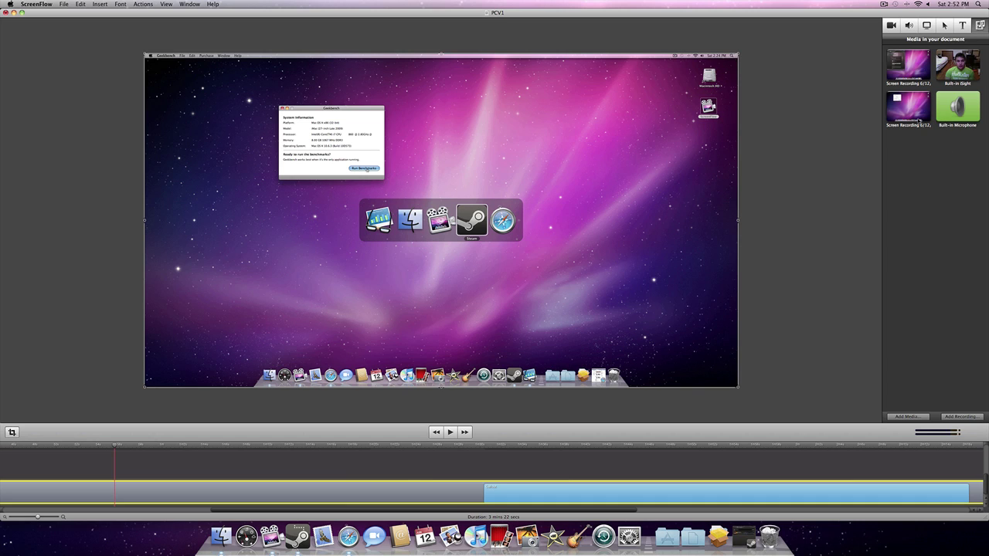
{"action": "left_click", "coordinate": [909, 26]}
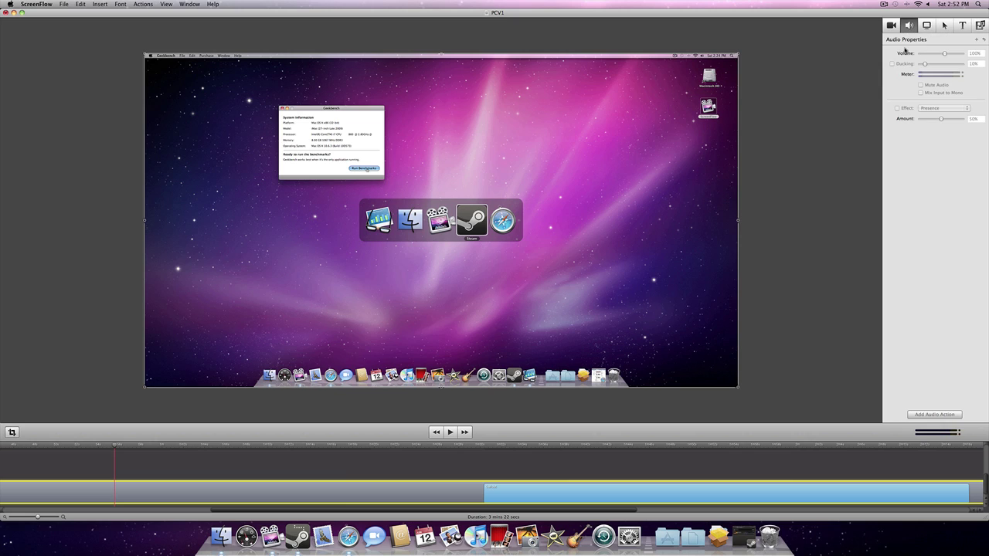
{"action": "left_click", "coordinate": [892, 28]}
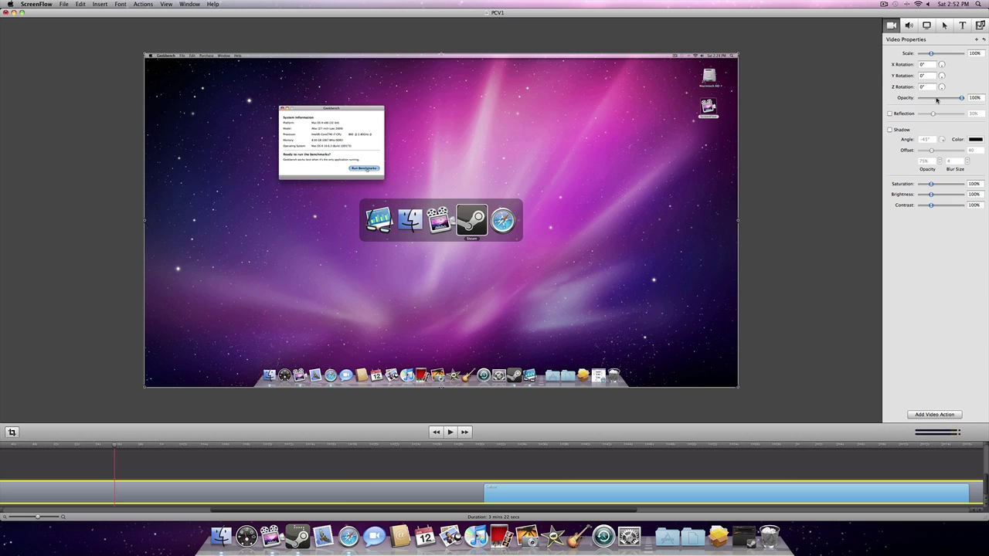